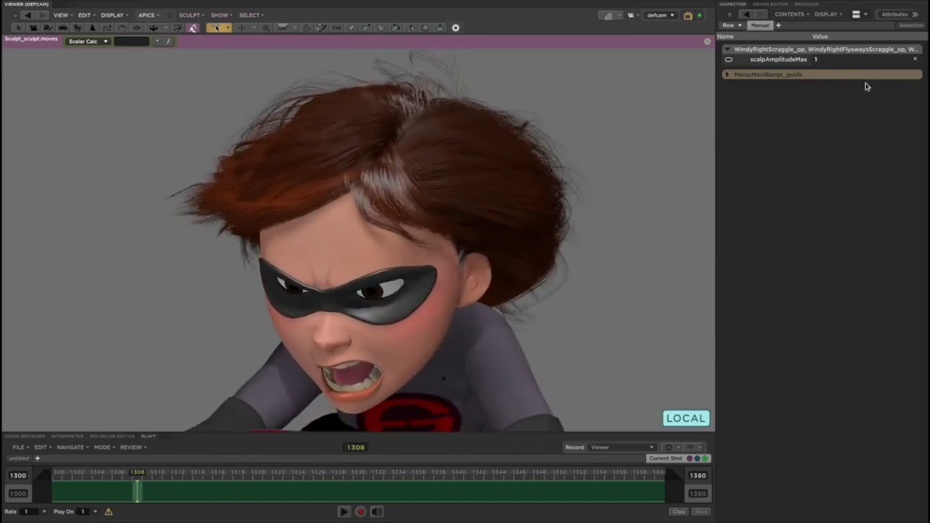
Nudge scalpAmplitudeMax up for windier hair, then commit it back at 1
{"action": "double_click", "coordinate": [848, 61]}
{"action": "type", "text": ".05"}
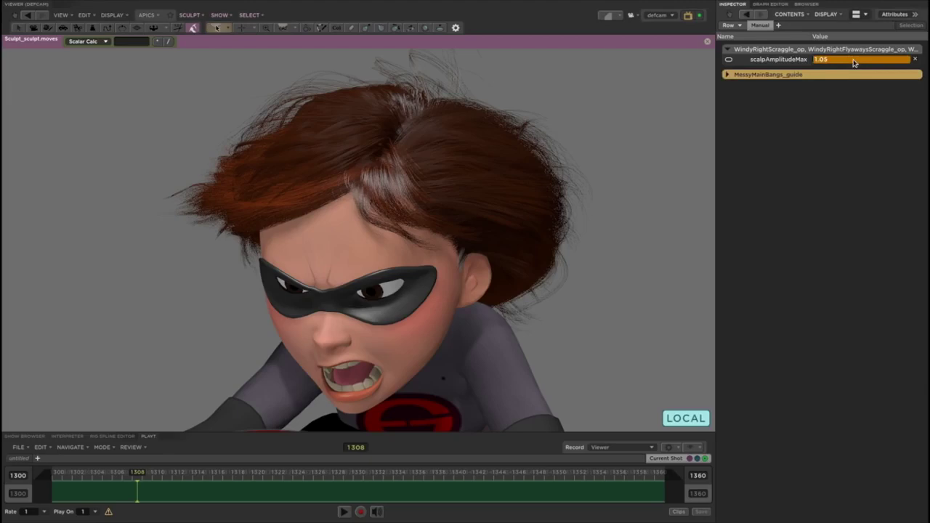
{"action": "mouse_move", "coordinate": [874, 62]}
{"action": "left_mouse_down"}
{"action": "mouse_move", "coordinate": [913, 60]}
{"action": "mouse_move", "coordinate": [875, 61]}
{"action": "left_mouse_up"}
{"action": "type", "text": "1"}
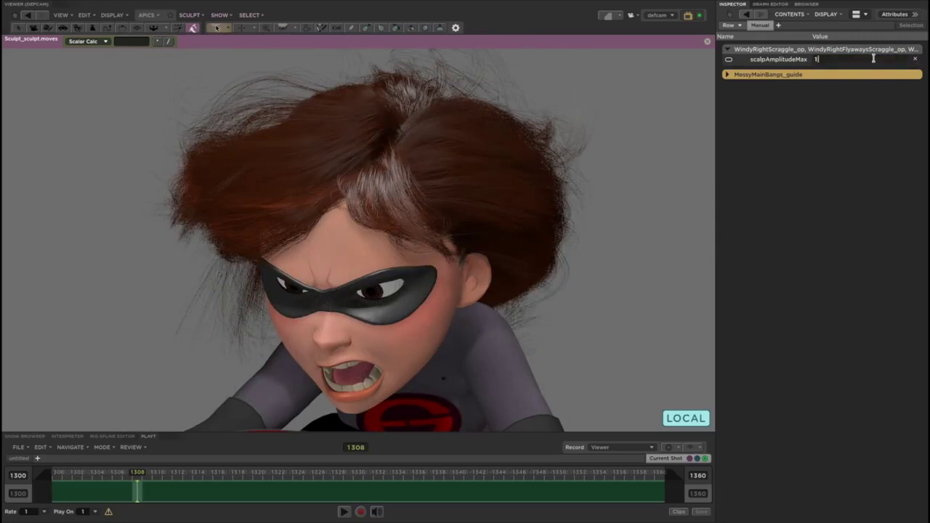
{"action": "key", "text": "Return"}
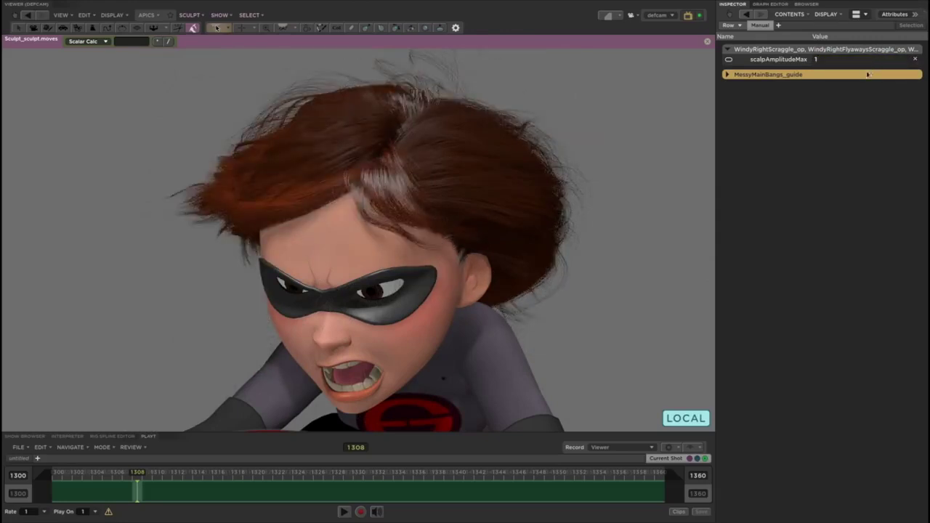
Turn on hair guide curve display from the visibility menu
{"action": "key", "text": "h"}
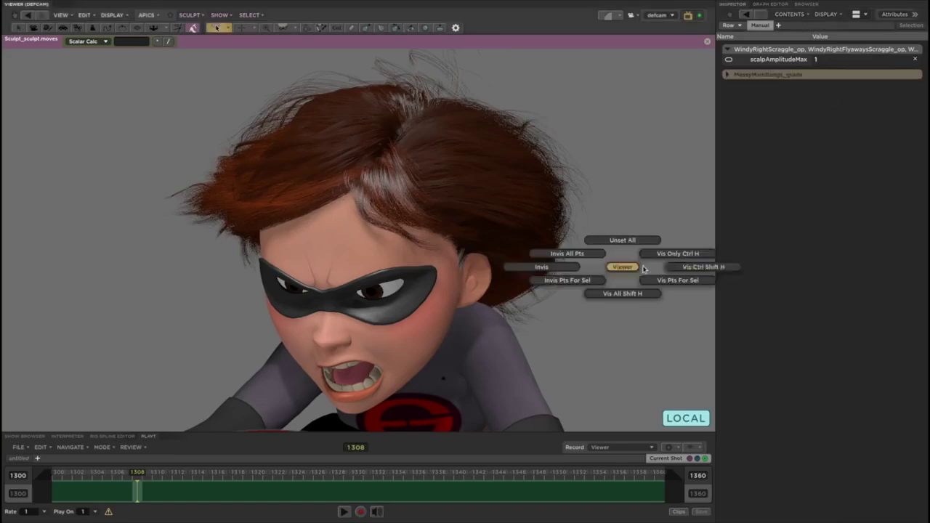
{"action": "left_click", "coordinate": [661, 274]}
{"action": "key", "text": "h"}
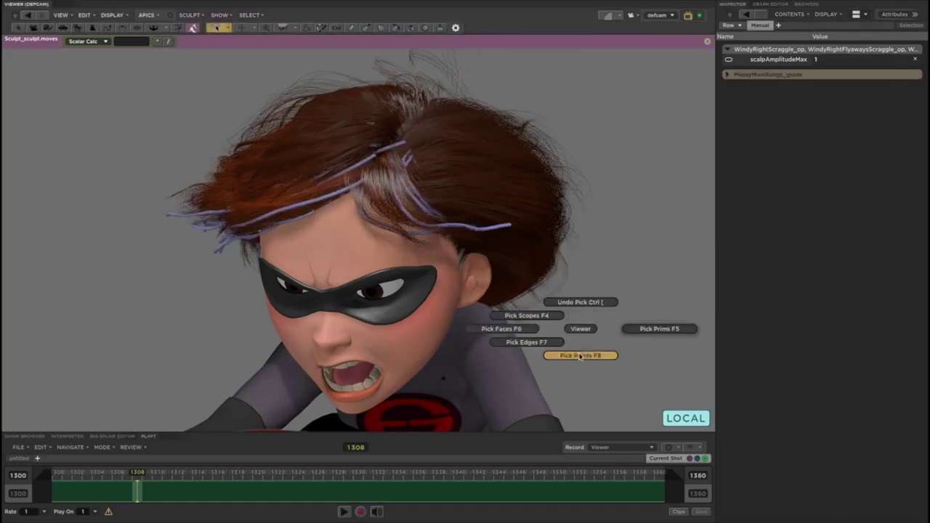
Lasso the guides on the left of the bangs and sweep them outward to the left
{"action": "left_click", "coordinate": [411, 233]}
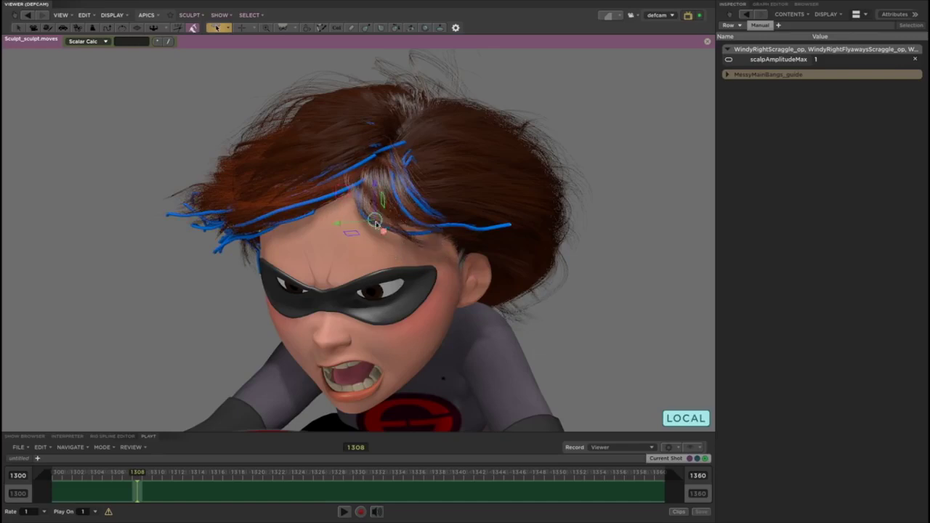
{"action": "mouse_move", "coordinate": [374, 222]}
{"action": "left_mouse_down"}
{"action": "mouse_move", "coordinate": [375, 233]}
{"action": "mouse_move", "coordinate": [385, 215]}
{"action": "left_mouse_up"}
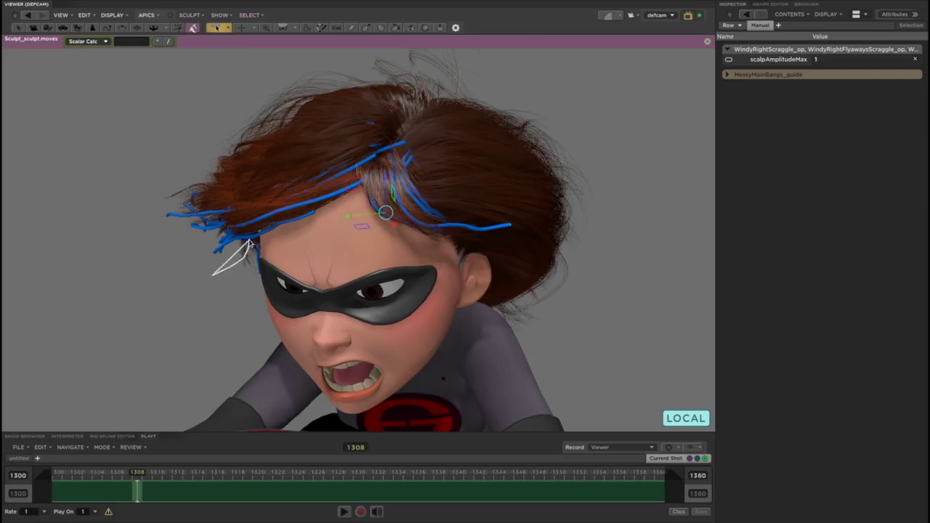
{"action": "left_click_drag", "start_coordinate": [173, 304], "coordinate": [175, 302]}
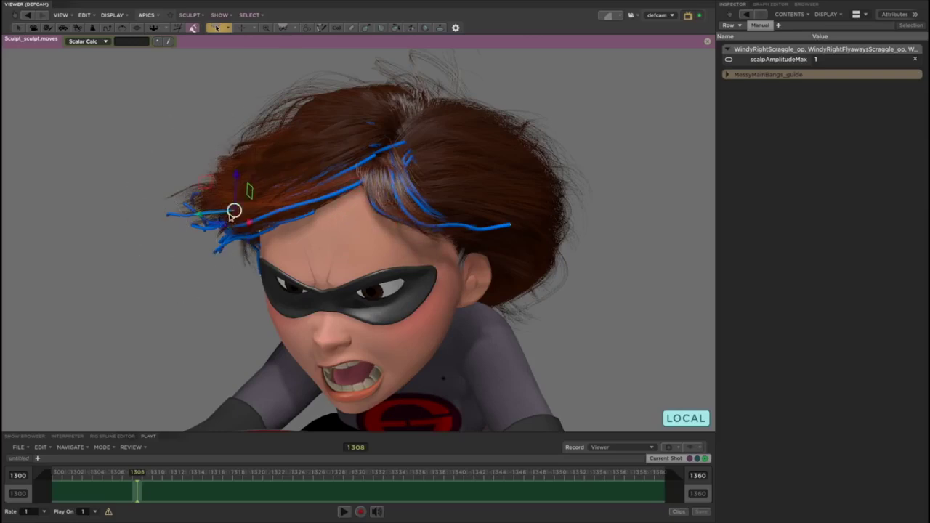
{"action": "left_click_drag", "start_coordinate": [230, 215], "coordinate": [205, 212]}
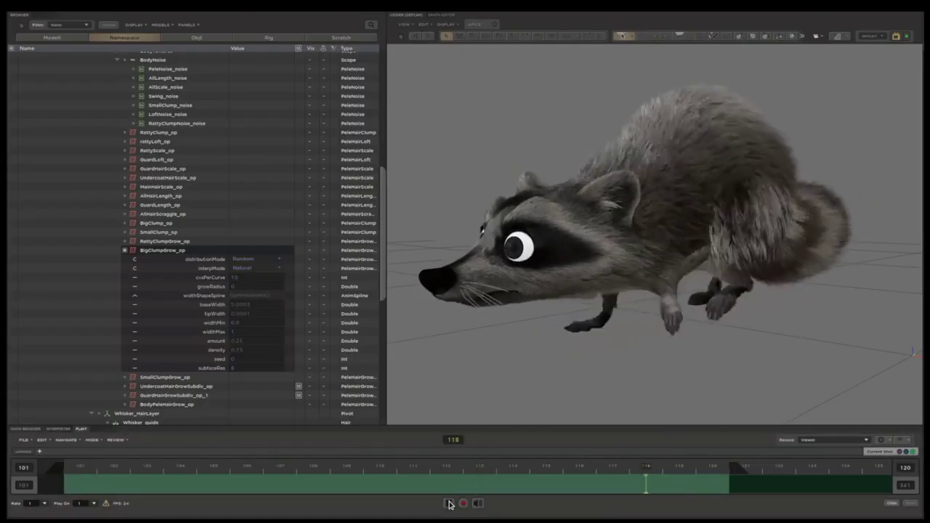
Stop playback, view the raccoon from below, and select RattyClump_op through SmallClump_op
{"action": "key", "text": "space"}
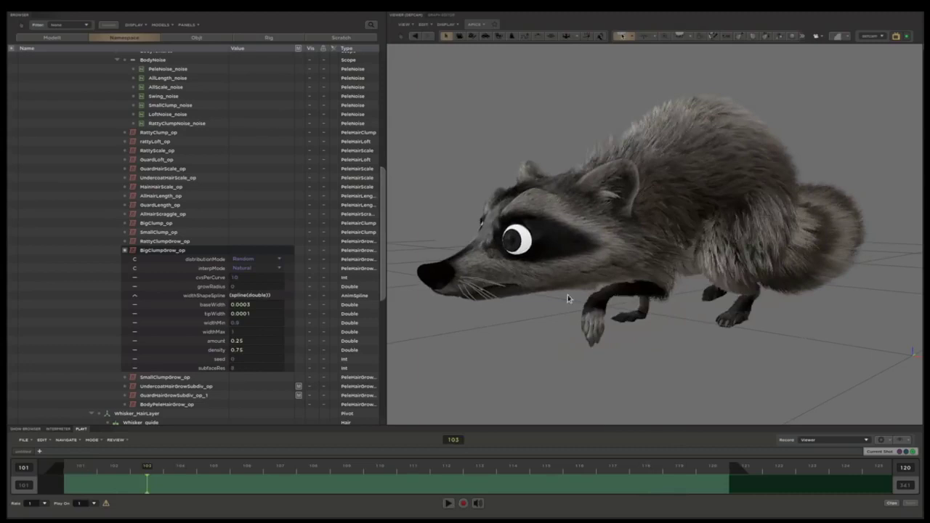
{"action": "mouse_move", "coordinate": [567, 295]}
{"action": "middle_mouse_down"}
{"action": "mouse_move", "coordinate": [709, 233]}
{"action": "mouse_move", "coordinate": [737, 214]}
{"action": "mouse_move", "coordinate": [741, 197]}
{"action": "mouse_move", "coordinate": [719, 210]}
{"action": "mouse_move", "coordinate": [654, 213]}
{"action": "mouse_move", "coordinate": [555, 253]}
{"action": "mouse_move", "coordinate": [557, 270]}
{"action": "mouse_move", "coordinate": [666, 277]}
{"action": "mouse_move", "coordinate": [748, 266]}
{"action": "mouse_move", "coordinate": [666, 249]}
{"action": "mouse_move", "coordinate": [681, 255]}
{"action": "mouse_move", "coordinate": [652, 233]}
{"action": "mouse_move", "coordinate": [830, 247]}
{"action": "mouse_move", "coordinate": [692, 244]}
{"action": "mouse_move", "coordinate": [702, 254]}
{"action": "mouse_move", "coordinate": [722, 255]}
{"action": "mouse_move", "coordinate": [722, 217]}
{"action": "middle_mouse_up"}
{"action": "scroll", "coordinate": [781, 202], "scroll_direction": "up", "scroll_amount": 5}
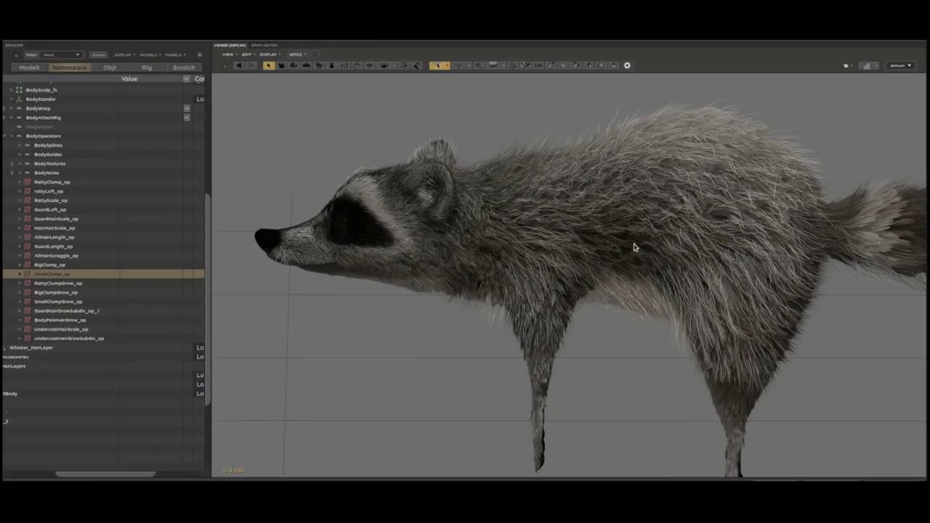
{"action": "middle_click_drag", "start_coordinate": [621, 319], "coordinate": [620, 209]}
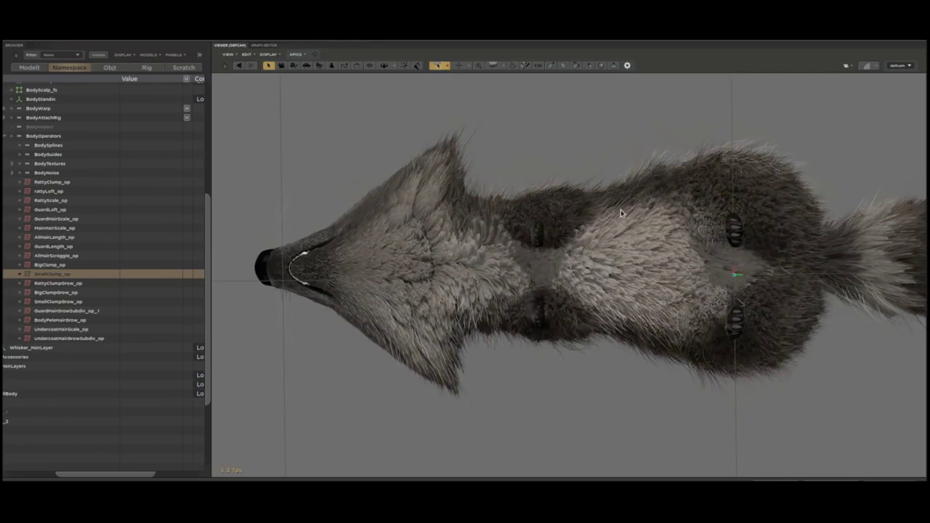
{"action": "left_click_drag", "start_coordinate": [102, 184], "coordinate": [111, 275]}
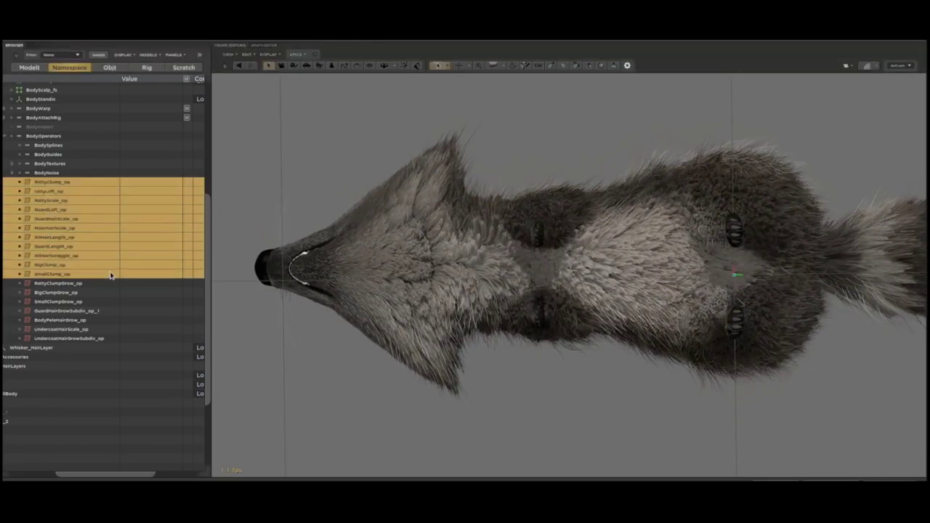
{"action": "left_click", "coordinate": [188, 276]}
{"action": "left_click", "coordinate": [189, 279]}
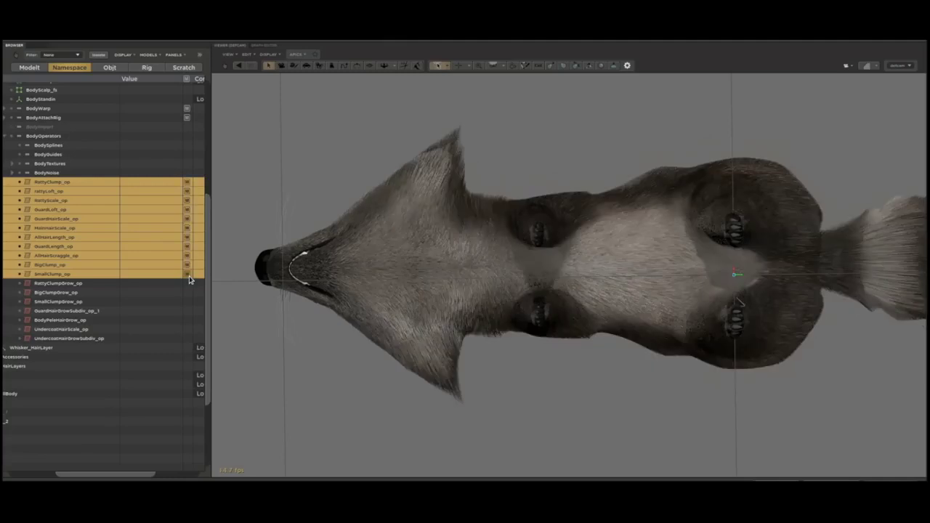
{"action": "left_click", "coordinate": [189, 277]}
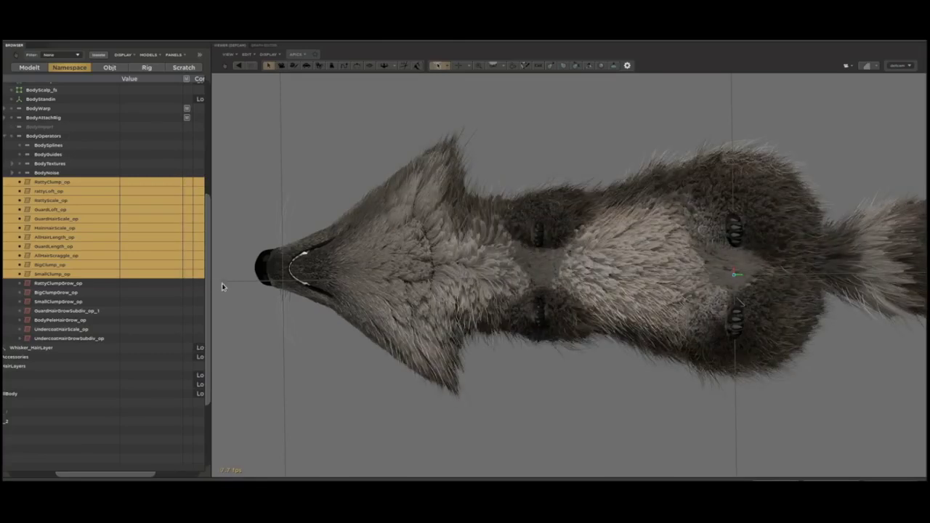
{"action": "left_click", "coordinate": [223, 287]}
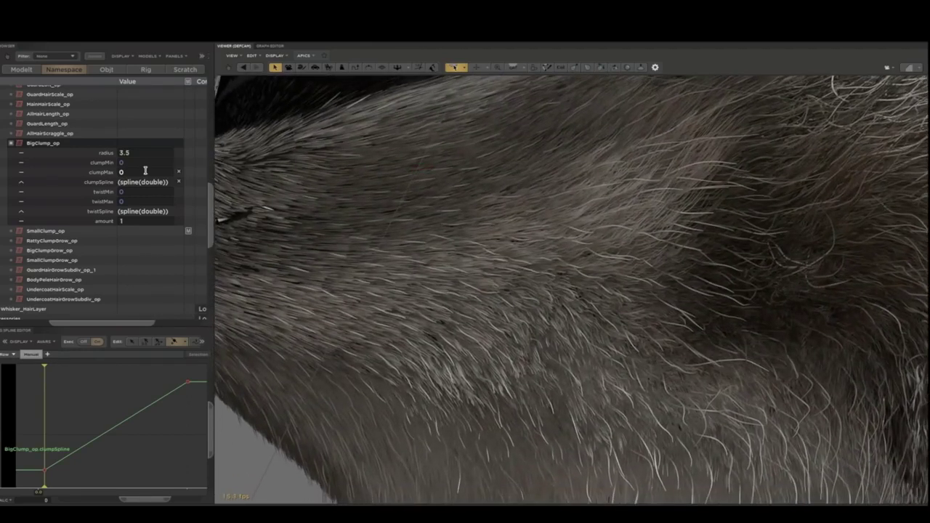
Set BigClump_op clumpMax to 0.785 and pull the clumpSpline middle downward
{"action": "left_click", "coordinate": [143, 171]}
{"action": "type", "text": ".08"}
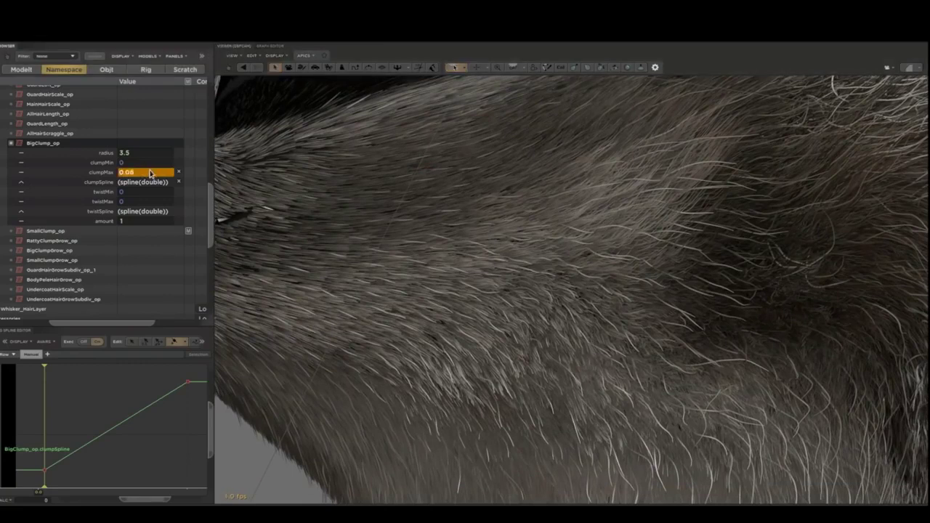
{"action": "mouse_move", "coordinate": [156, 173]}
{"action": "left_mouse_down"}
{"action": "mouse_move", "coordinate": [216, 169]}
{"action": "mouse_move", "coordinate": [200, 186]}
{"action": "left_mouse_up"}
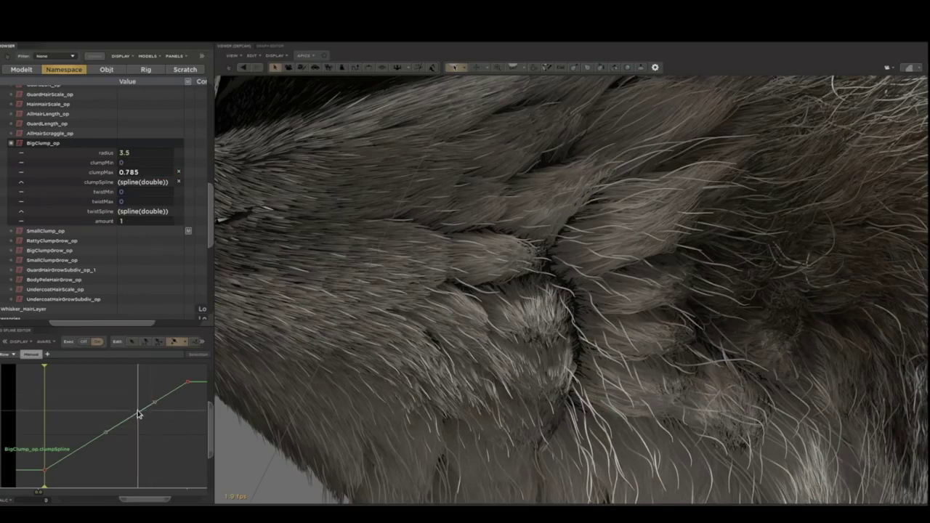
{"action": "mouse_move", "coordinate": [139, 418]}
{"action": "left_mouse_down"}
{"action": "mouse_move", "coordinate": [140, 445]}
{"action": "mouse_move", "coordinate": [157, 449]}
{"action": "mouse_move", "coordinate": [103, 406]}
{"action": "mouse_move", "coordinate": [82, 404]}
{"action": "mouse_move", "coordinate": [142, 444]}
{"action": "mouse_move", "coordinate": [93, 413]}
{"action": "mouse_move", "coordinate": [135, 442]}
{"action": "left_mouse_up"}
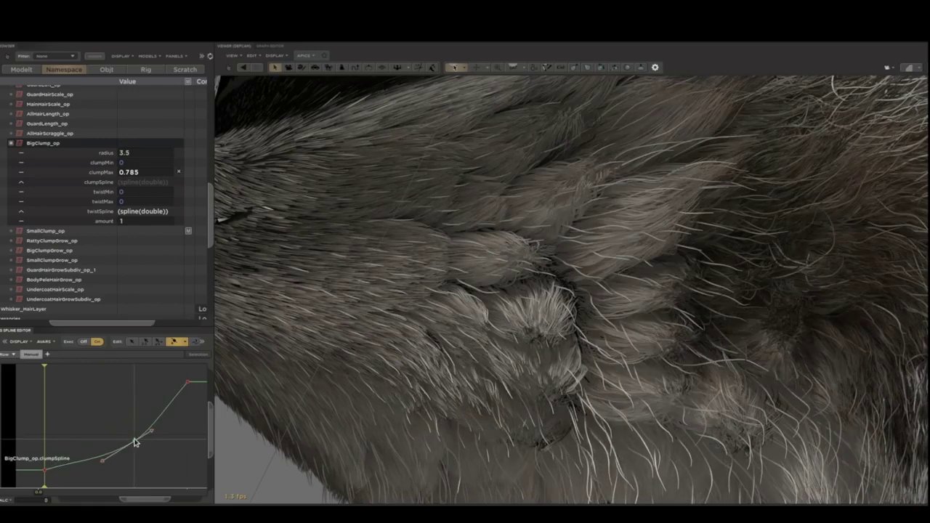
Drag BigClump_op twistMax up to 443.55 to curl the raccoon's fur clumps
{"action": "left_click", "coordinate": [143, 202]}
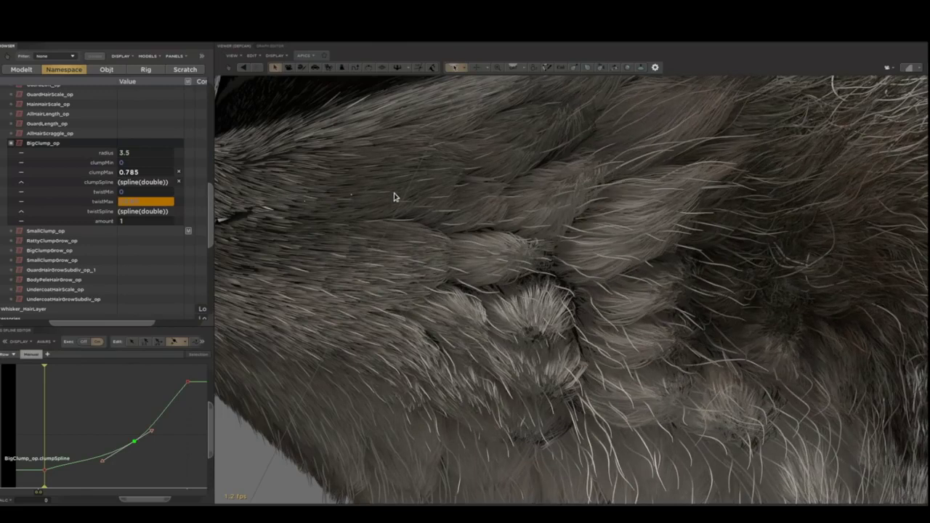
{"action": "middle_click_drag", "start_coordinate": [395, 196], "coordinate": [704, 191]}
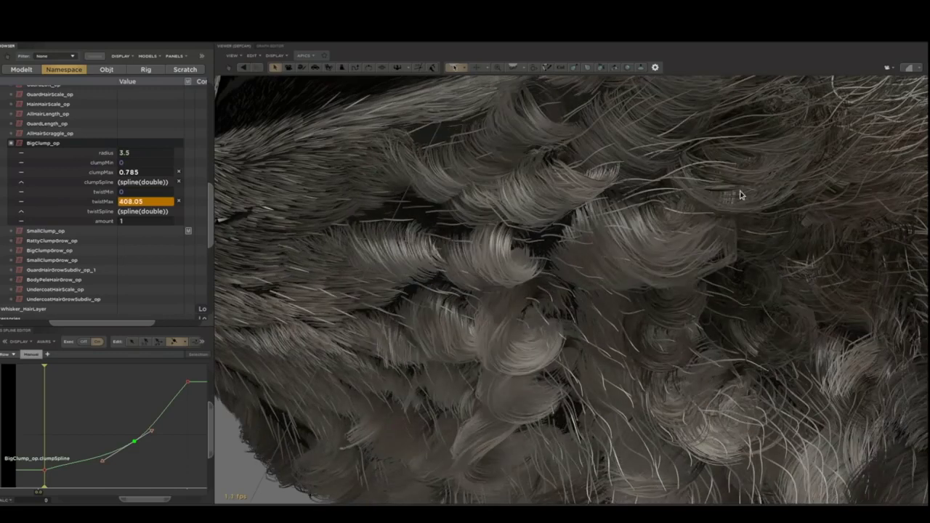
{"action": "middle_click_drag", "start_coordinate": [493, 291], "coordinate": [668, 259]}
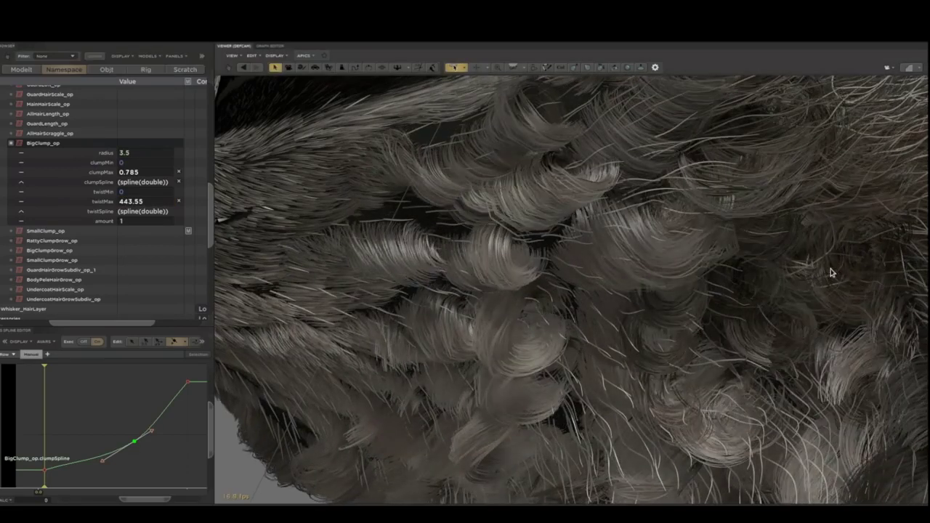
{"action": "mouse_move", "coordinate": [831, 269]}
{"action": "right_mouse_down", "text": "alt"}
{"action": "mouse_move", "coordinate": [797, 277]}
{"action": "mouse_move", "coordinate": [824, 290]}
{"action": "mouse_move", "coordinate": [823, 300]}
{"action": "right_mouse_up", "text": "alt"}
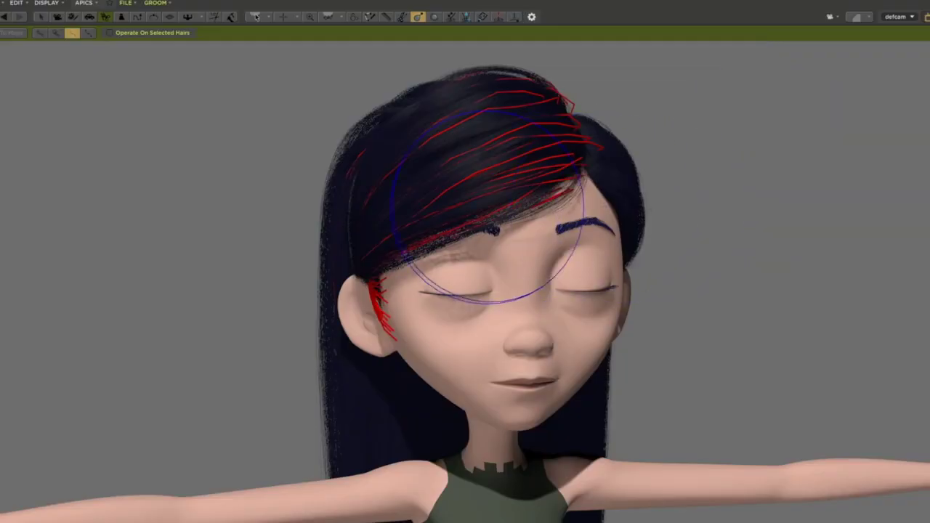
Brush the fringe guide hairs across the girl's forehead, then inspect her crown
{"action": "mouse_move", "coordinate": [476, 181]}
{"action": "left_mouse_down"}
{"action": "mouse_move", "coordinate": [467, 176]}
{"action": "mouse_move", "coordinate": [500, 201]}
{"action": "mouse_move", "coordinate": [499, 220]}
{"action": "left_mouse_up"}
{"action": "left_click_drag", "start_coordinate": [528, 252], "coordinate": [533, 302]}
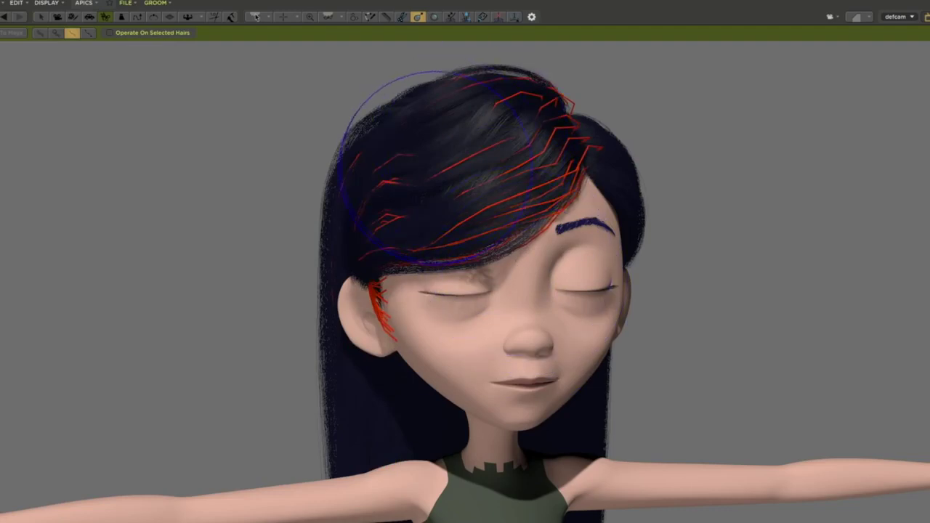
{"action": "mouse_move", "coordinate": [502, 225]}
{"action": "left_mouse_down"}
{"action": "mouse_move", "coordinate": [518, 266]}
{"action": "mouse_move", "coordinate": [533, 251]}
{"action": "mouse_move", "coordinate": [535, 291]}
{"action": "left_mouse_up"}
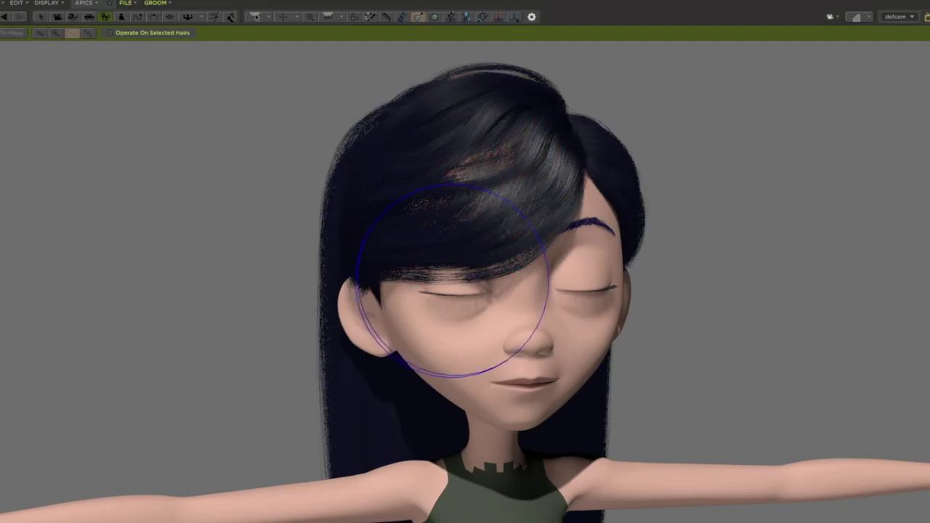
{"action": "scroll", "coordinate": [465, 263], "scroll_direction": "up", "scroll_amount": 2}
{"action": "scroll", "coordinate": [509, 269], "scroll_direction": "up", "scroll_amount": 3}
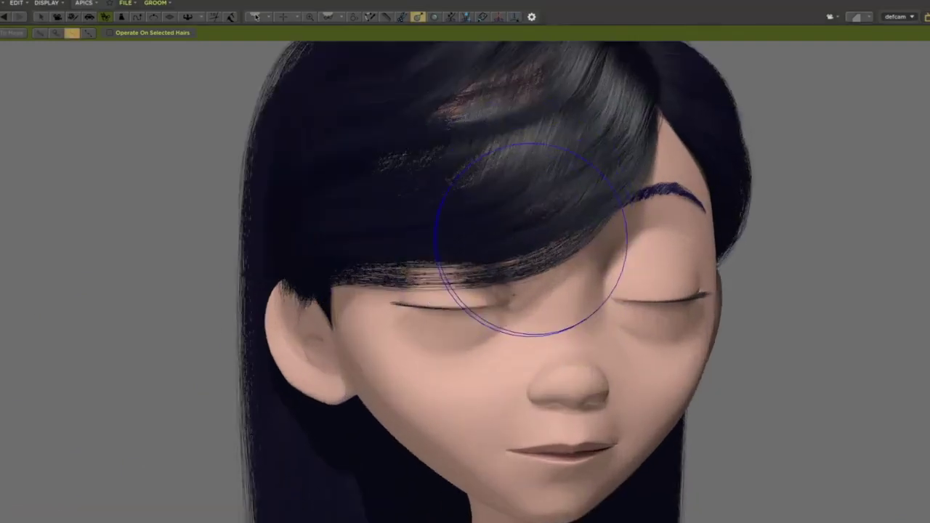
{"action": "middle_click_drag", "start_coordinate": [531, 239], "coordinate": [534, 298]}
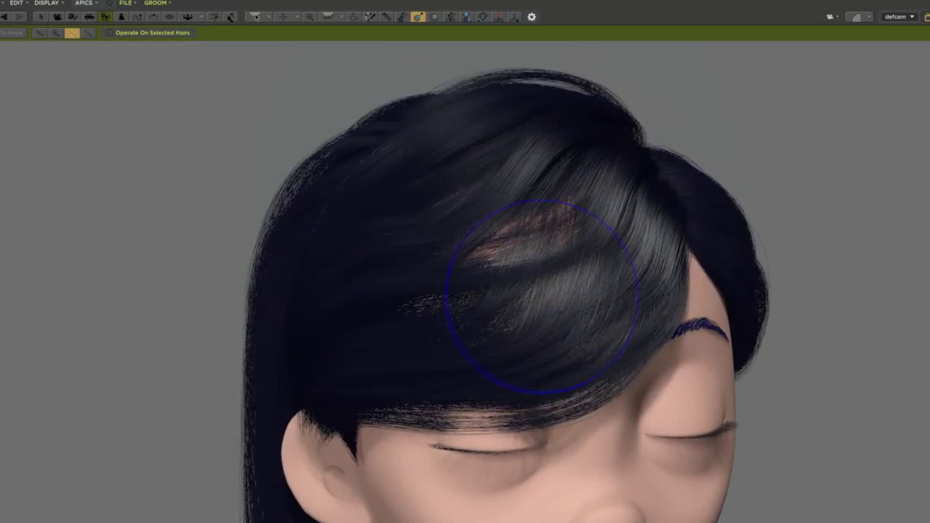
{"action": "left_click_drag", "start_coordinate": [534, 297], "coordinate": [570, 329], "text": "alt"}
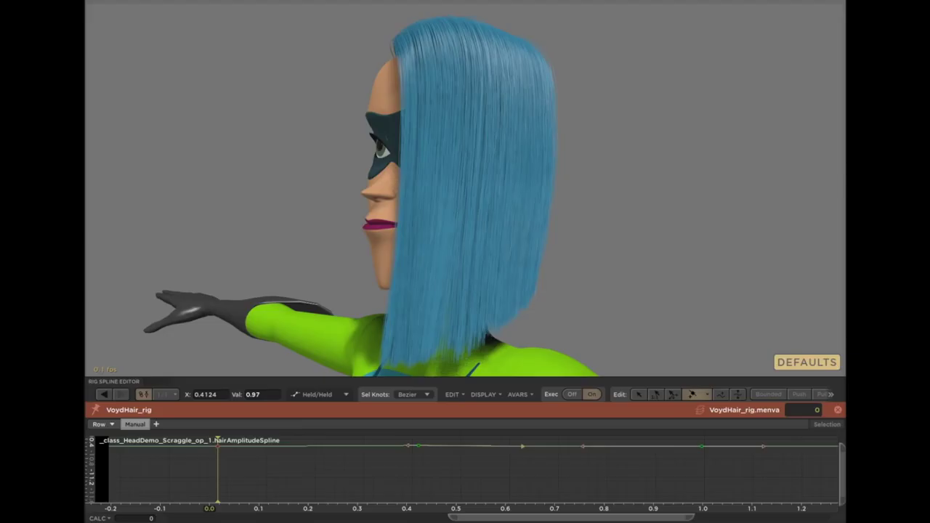
Lower the early hairAmplitudeSpline knots and move the curve's rise further along the hair
{"action": "mouse_move", "coordinate": [686, 138]}
{"action": "left_mouse_down", "text": "alt"}
{"action": "mouse_move", "coordinate": [722, 141]}
{"action": "mouse_move", "coordinate": [714, 141]}
{"action": "left_mouse_up", "text": "alt"}
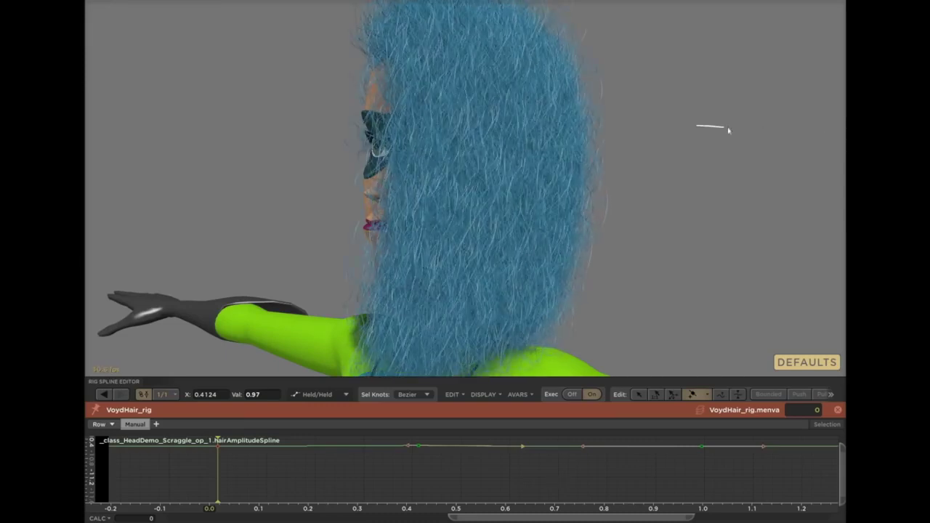
{"action": "middle_click_drag", "start_coordinate": [671, 125], "coordinate": [796, 125]}
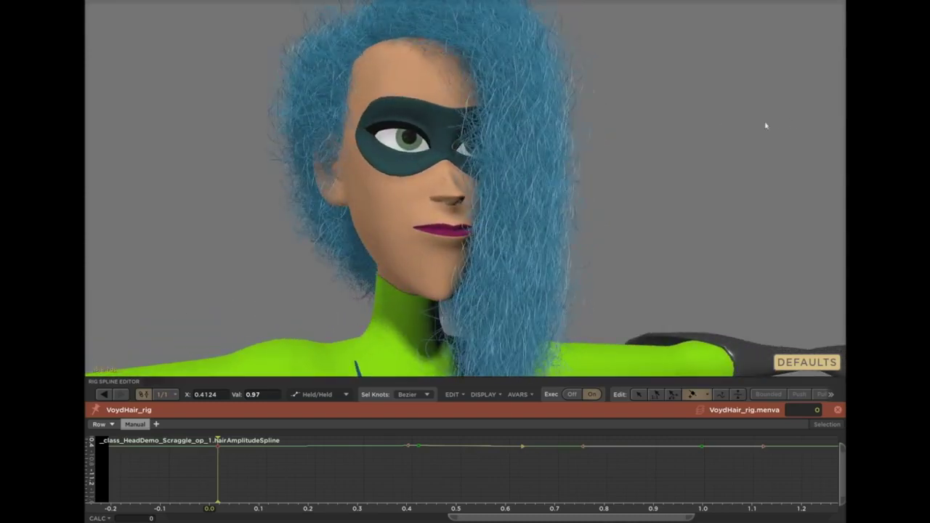
{"action": "right_click_drag", "start_coordinate": [765, 124], "coordinate": [720, 120]}
{"action": "mouse_move", "coordinate": [671, 110]}
{"action": "middle_mouse_down"}
{"action": "mouse_move", "coordinate": [734, 115]}
{"action": "mouse_move", "coordinate": [556, 114]}
{"action": "mouse_move", "coordinate": [601, 96]}
{"action": "middle_mouse_up"}
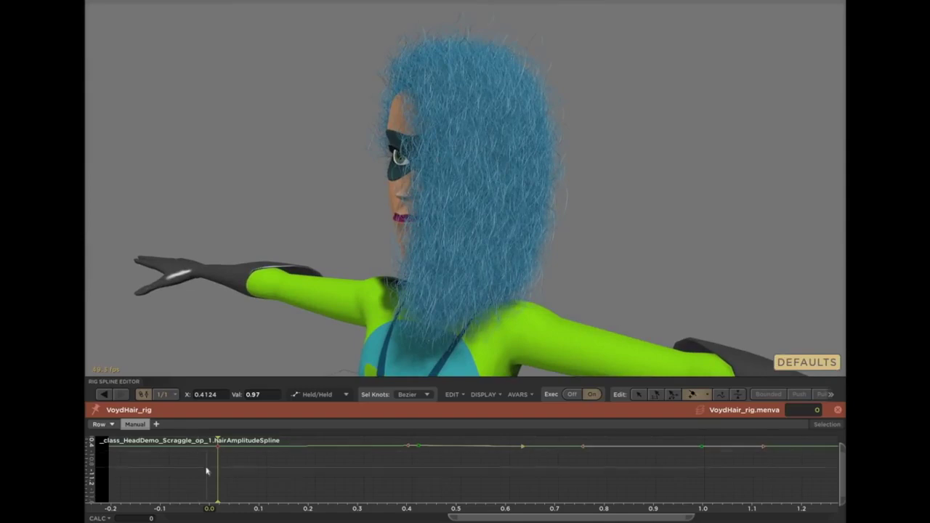
{"action": "left_click_drag", "start_coordinate": [205, 463], "coordinate": [287, 454]}
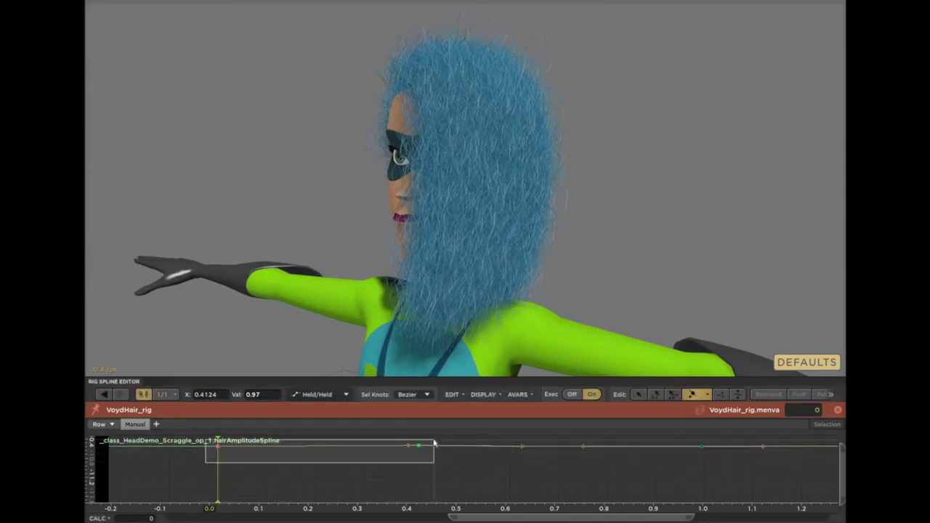
{"action": "left_click_drag", "start_coordinate": [404, 455], "coordinate": [429, 443]}
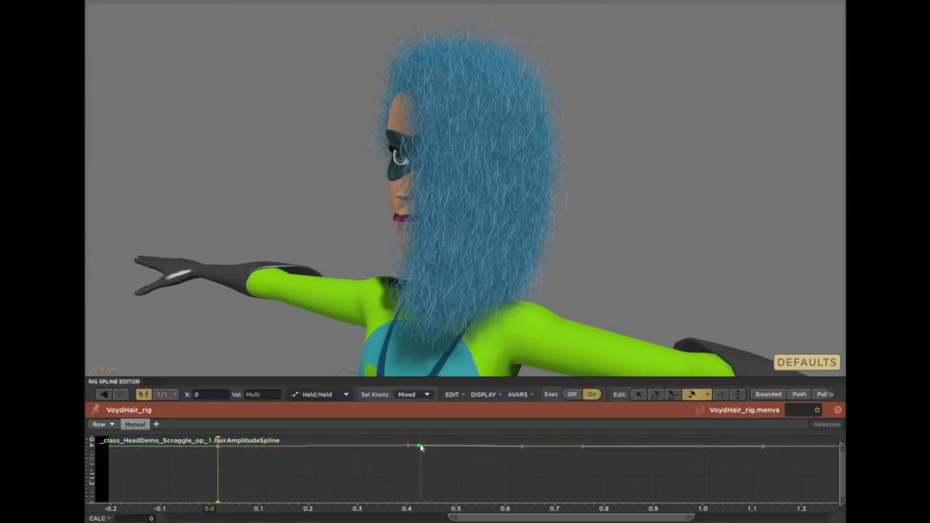
{"action": "mouse_move", "coordinate": [418, 446]}
{"action": "left_mouse_down"}
{"action": "mouse_move", "coordinate": [420, 492]}
{"action": "mouse_move", "coordinate": [528, 494]}
{"action": "left_mouse_up"}
{"action": "mouse_move", "coordinate": [625, 494]}
{"action": "left_mouse_down"}
{"action": "mouse_move", "coordinate": [654, 494]}
{"action": "mouse_move", "coordinate": [644, 491]}
{"action": "left_mouse_up"}
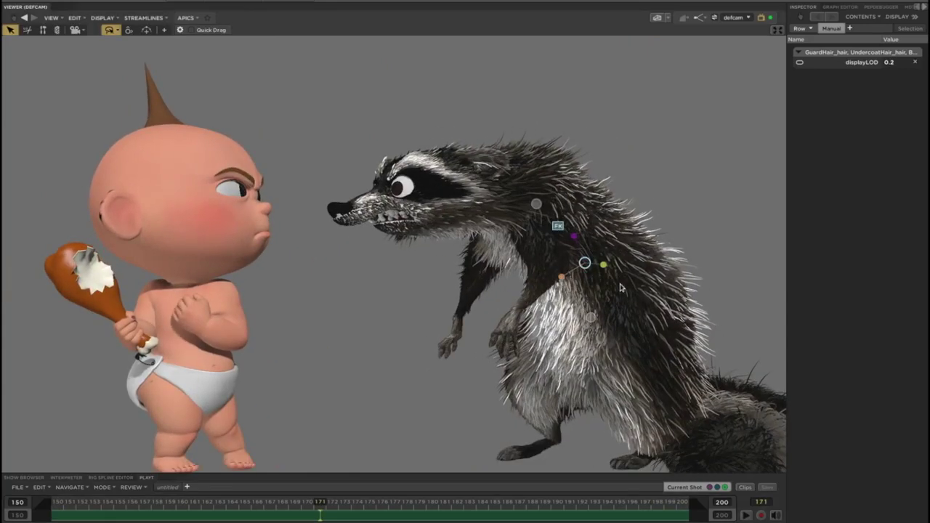
Pose the raccoon's chest and head controls to lean its head down toward Jack-Jack
{"action": "mouse_move", "coordinate": [595, 263]}
{"action": "left_mouse_down"}
{"action": "mouse_move", "coordinate": [607, 265]}
{"action": "mouse_move", "coordinate": [594, 260]}
{"action": "left_mouse_up"}
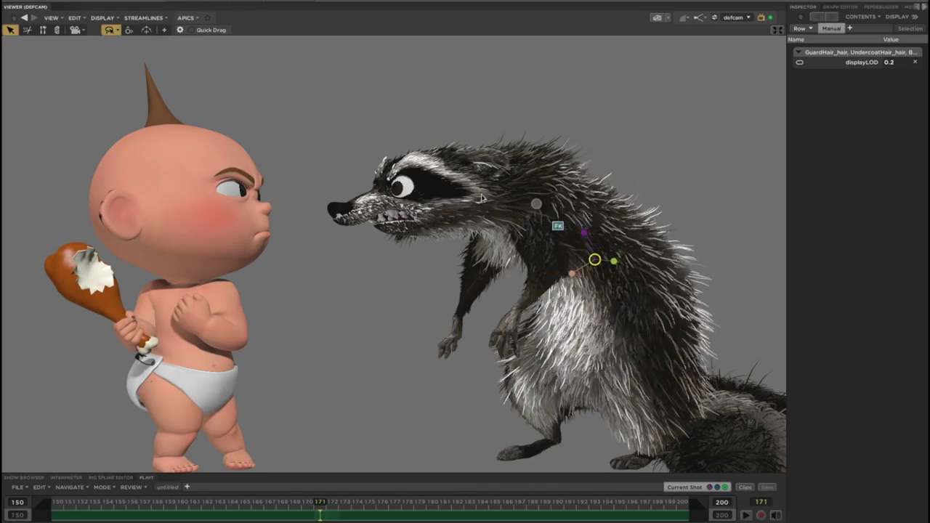
{"action": "mouse_move", "coordinate": [441, 194]}
{"action": "left_mouse_down"}
{"action": "mouse_move", "coordinate": [396, 187]}
{"action": "mouse_move", "coordinate": [426, 186]}
{"action": "left_mouse_up"}
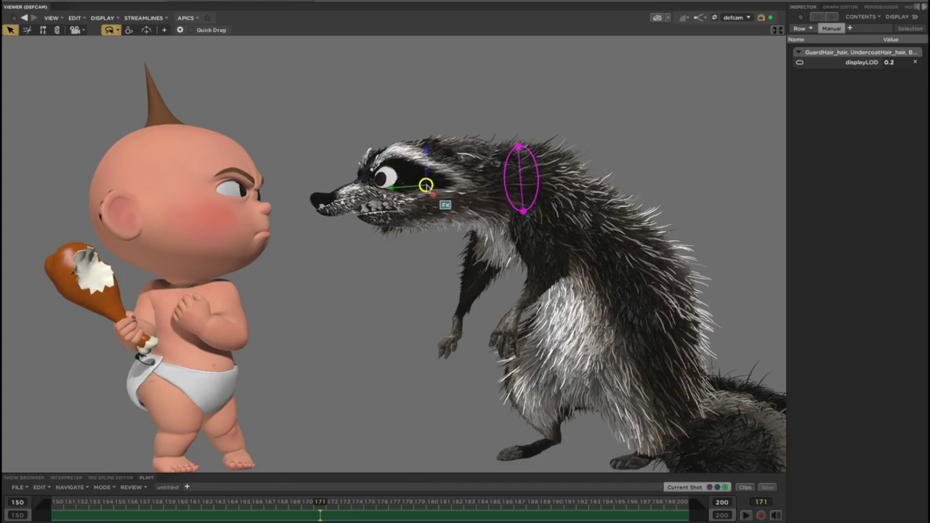
Set the raccoon's displayLOD from 0.2 to 1 in the Inspector
{"action": "double_click", "coordinate": [901, 63]}
{"action": "type", "text": "0.5"}
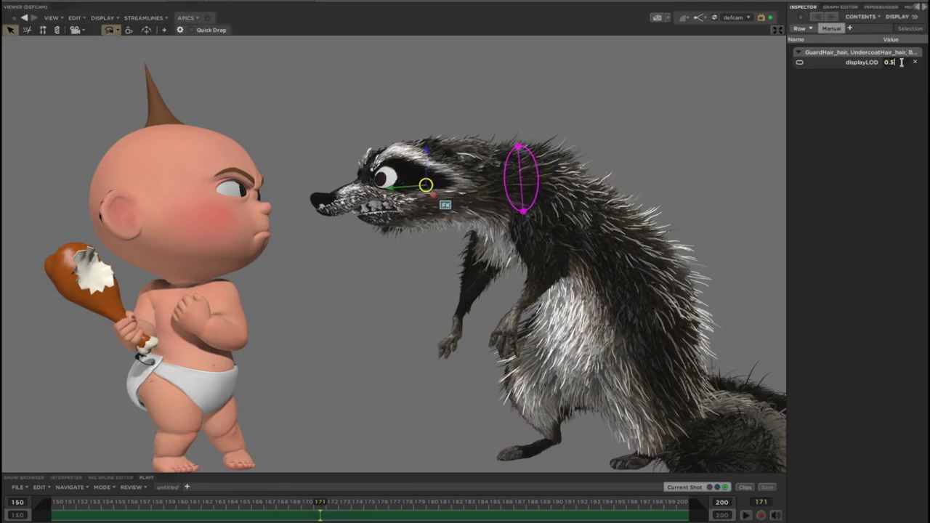
{"action": "type", "text": "1"}
{"action": "key", "text": "Return"}
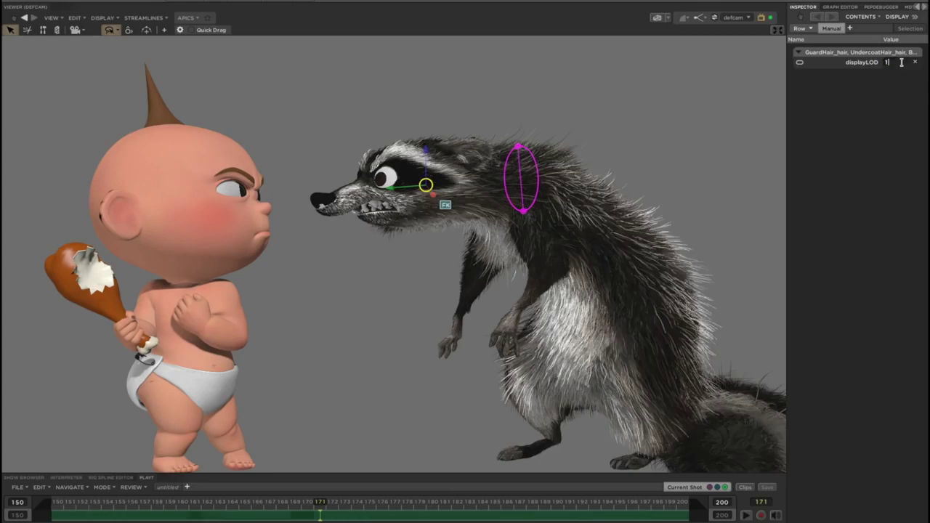